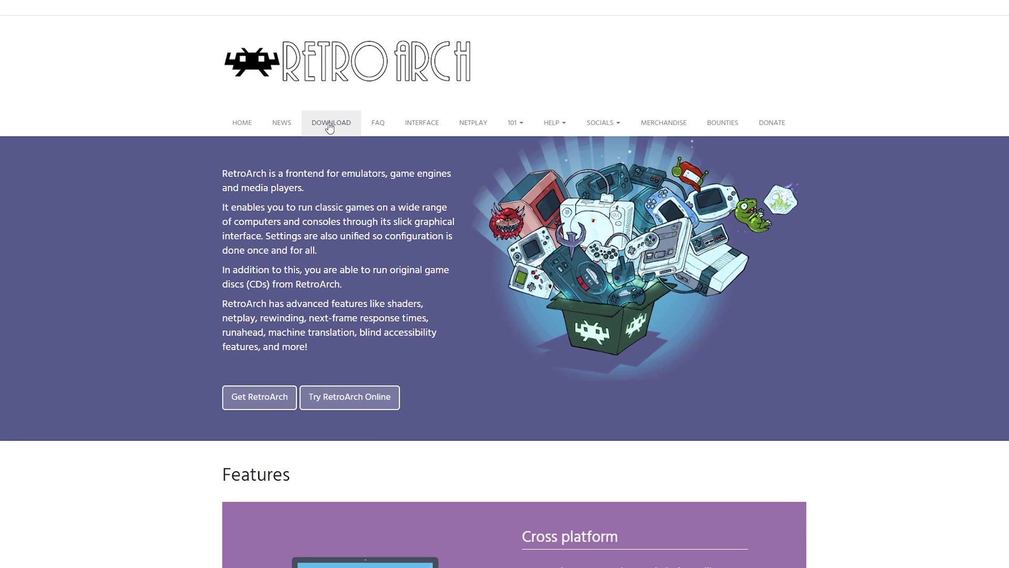
Bring the Windows 10 / 8 / 7 downloads into view on the RetroArch download page, then select the RetroArch-1.7.2.7z archive.
click(330, 124)
scroll(578, 210, down, 3)
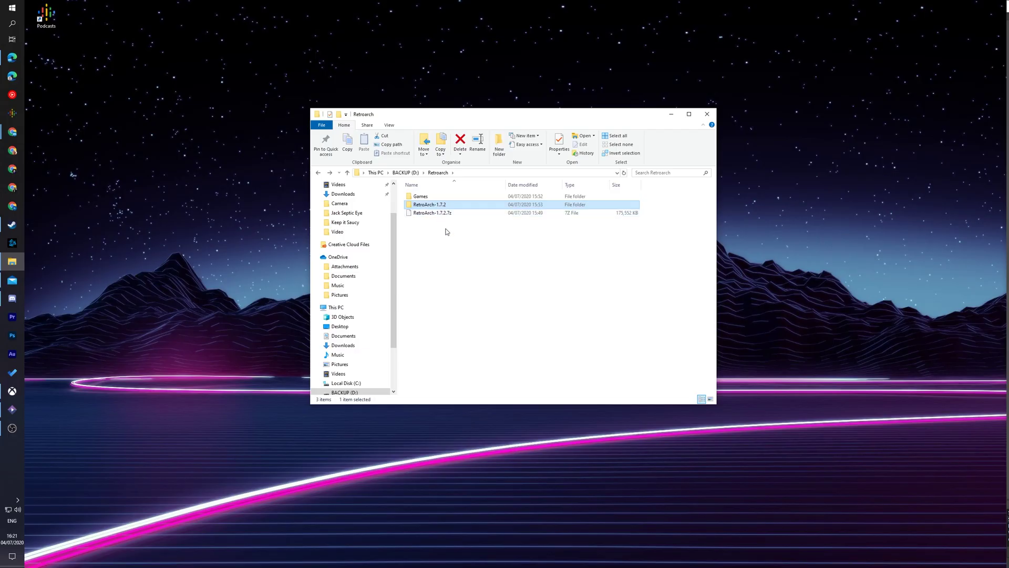
click(433, 215)
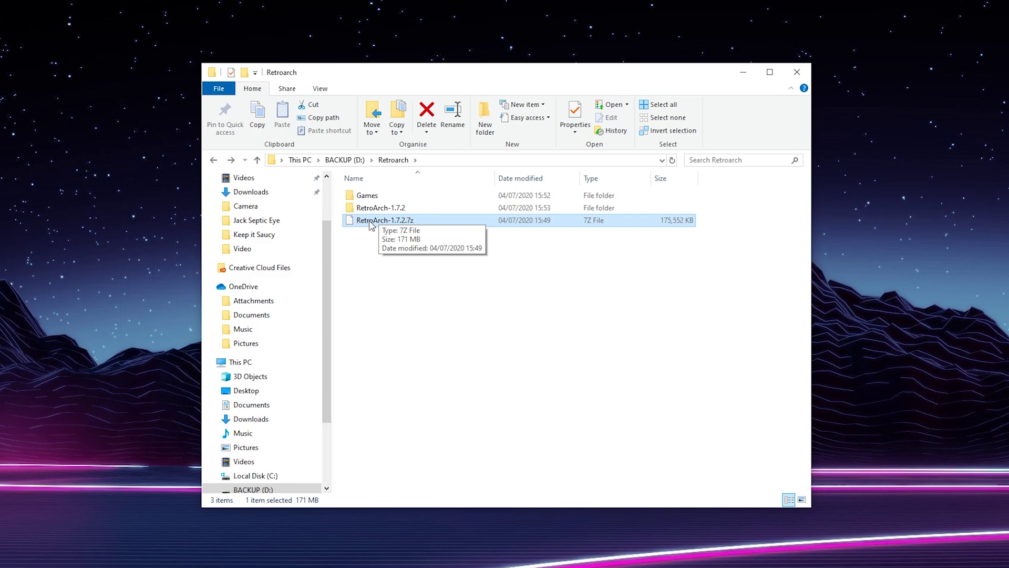
Check the 7-Zip options for RetroArch-1.7.2.7z, then select the RetroArch-1.7.2 folder.
right_click(372, 223)
mouse_move(310, 271)
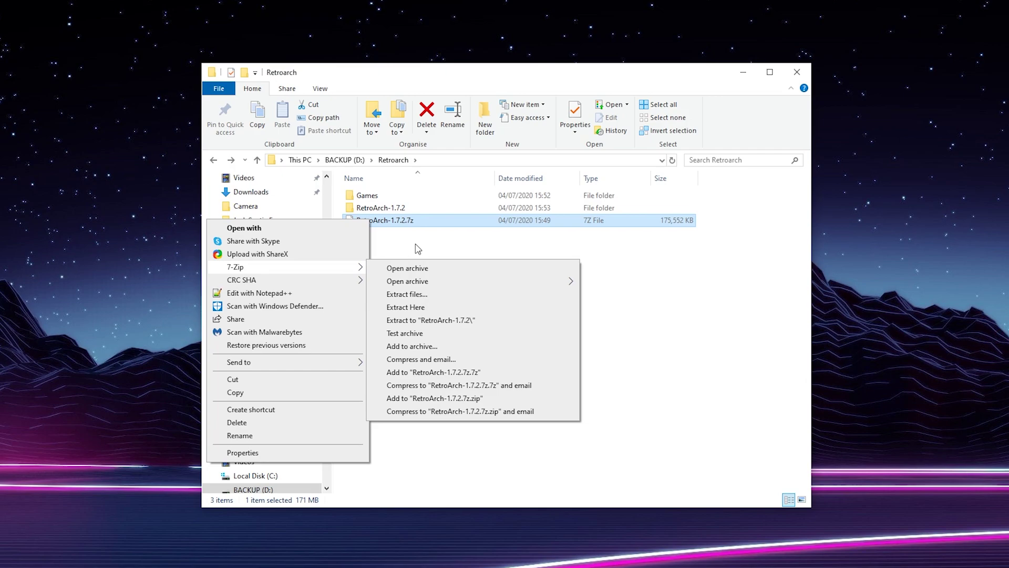
click(394, 210)
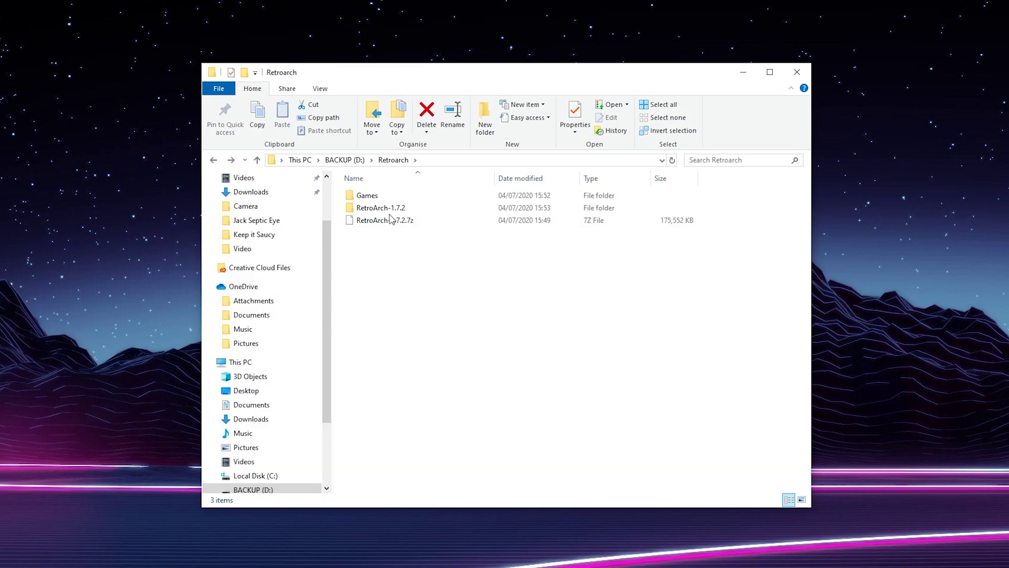
Run retroarch.exe from the extracted RetroArch-1.7.2 folder.
double_click(389, 210)
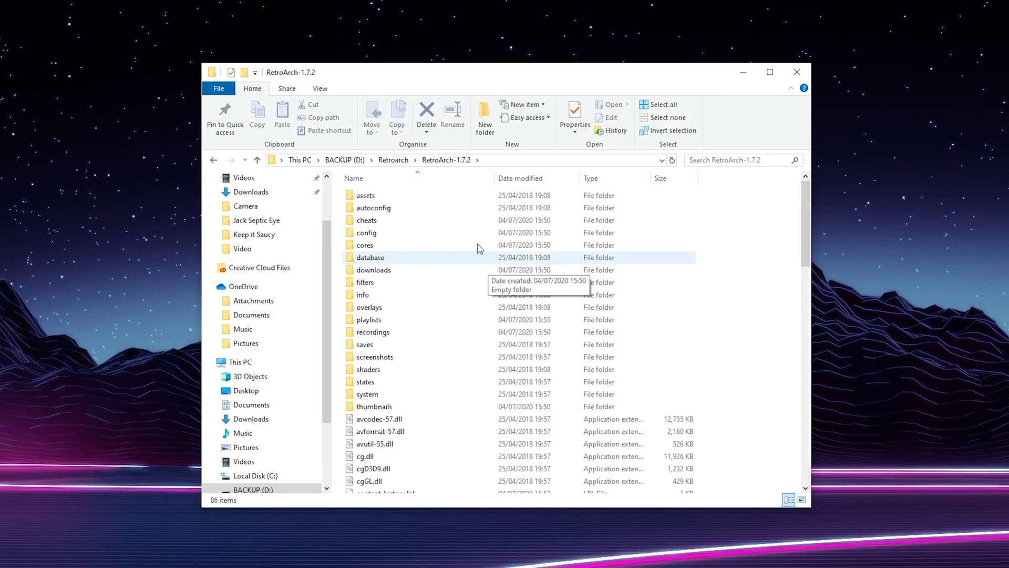
scroll(481, 316, down, 20)
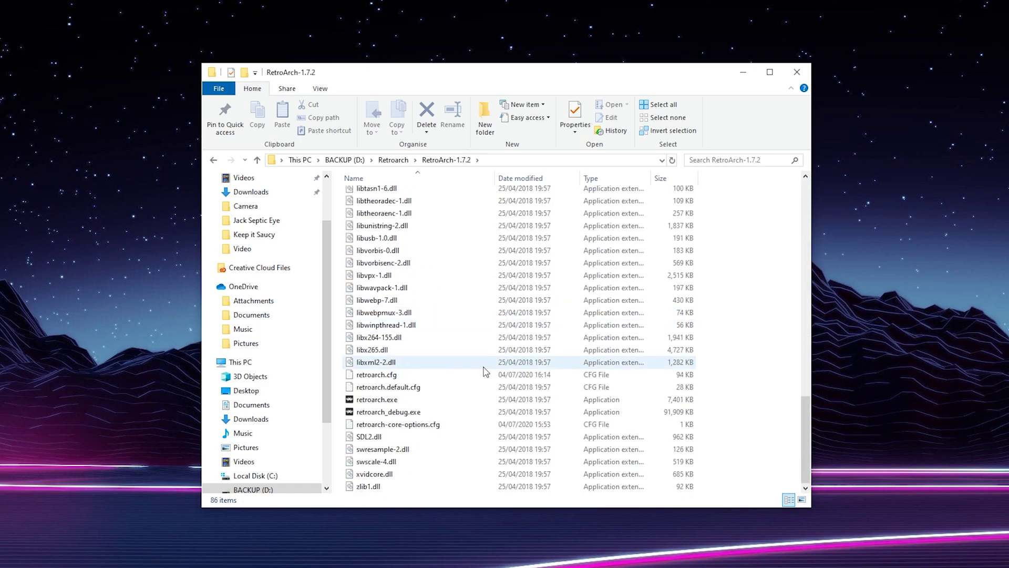
click(385, 402)
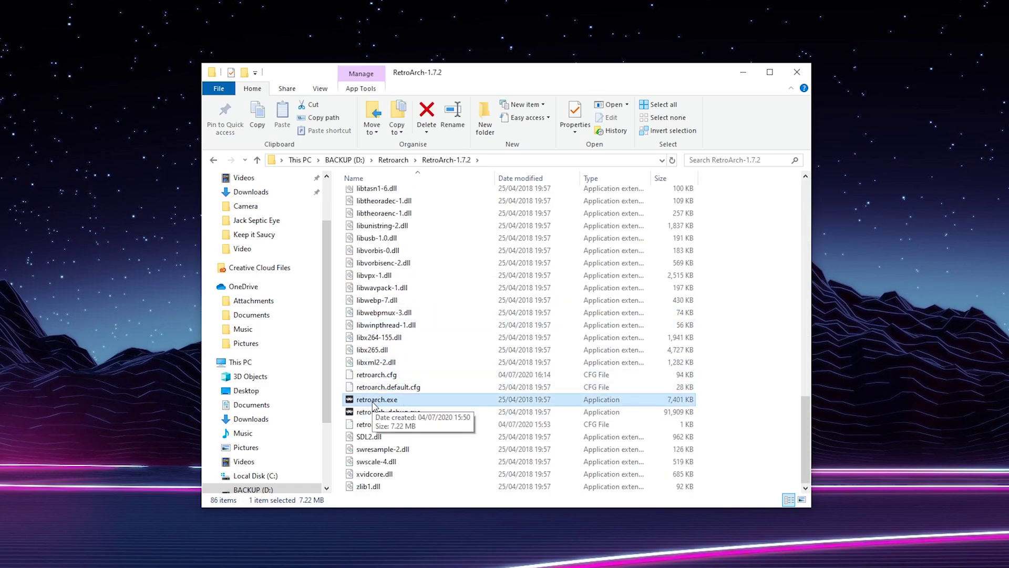
double_click(383, 400)
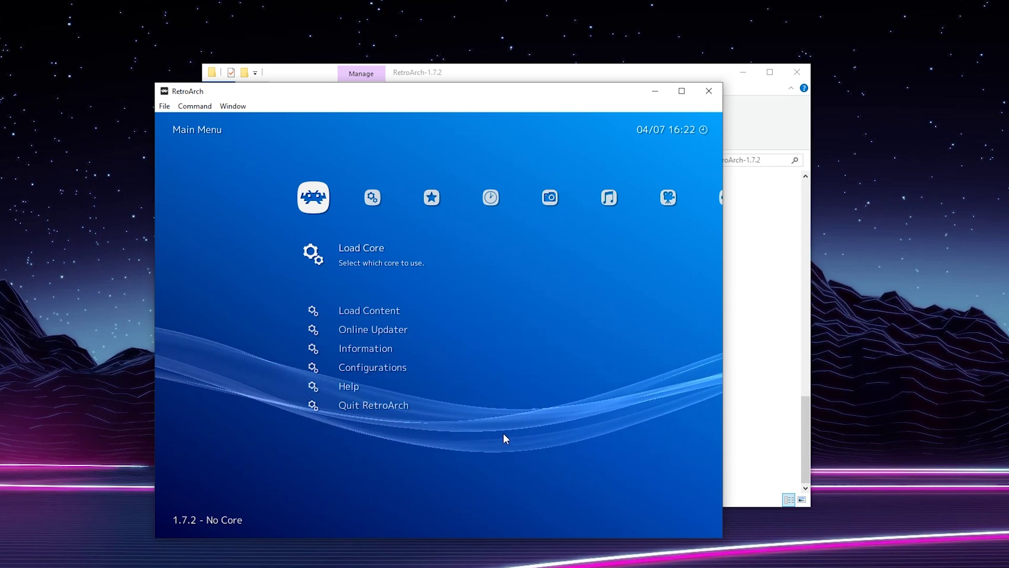
key(Right)
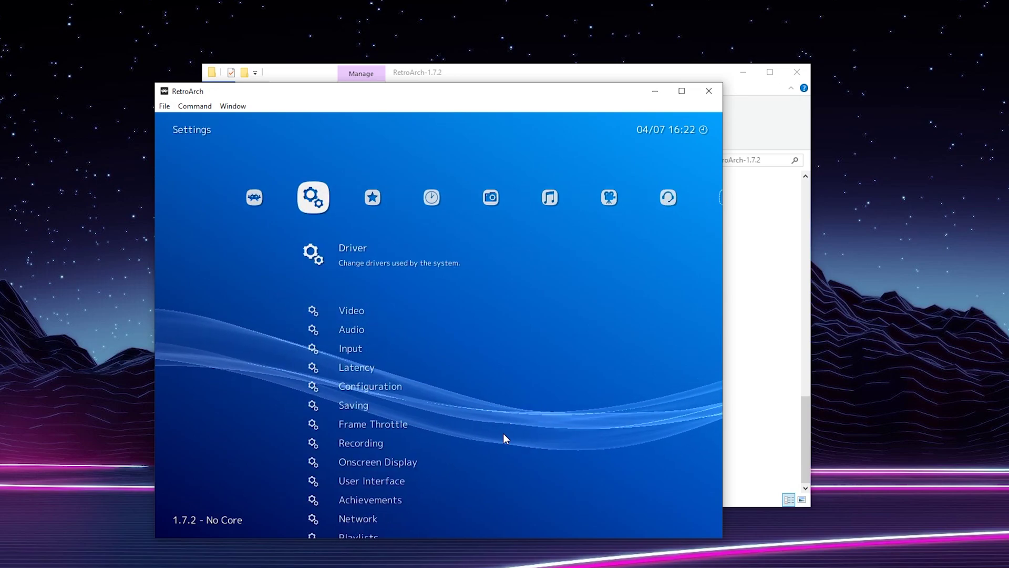
key(Left)
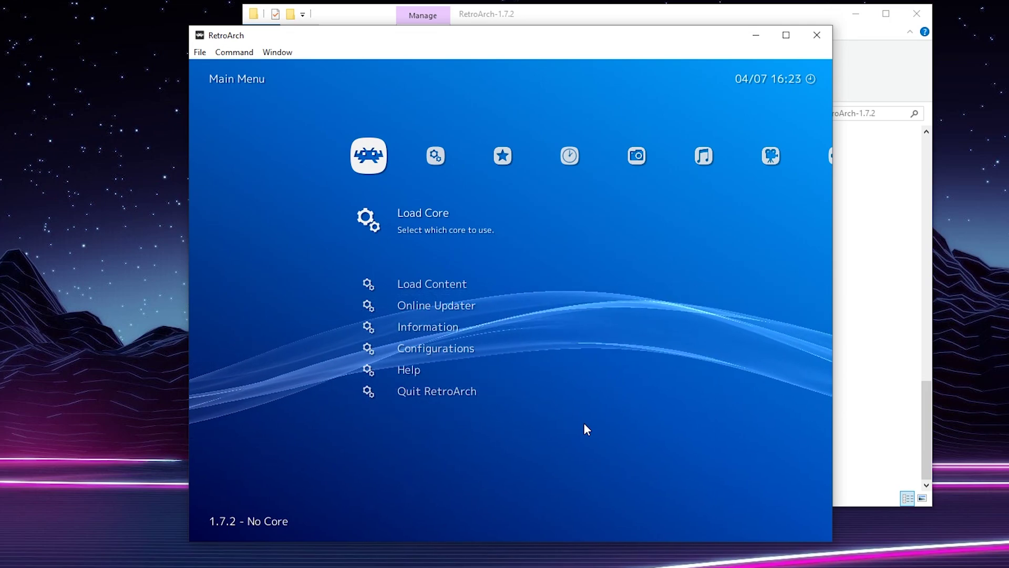
Download the core index through Load Core > Download Core and browse toward the Sega cores.
key(Return)
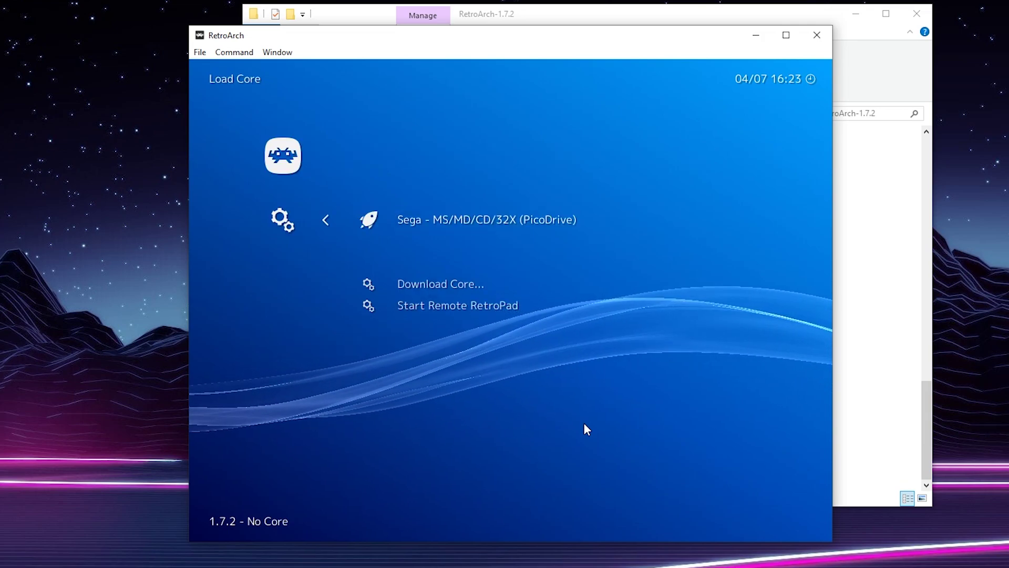
key(Down)
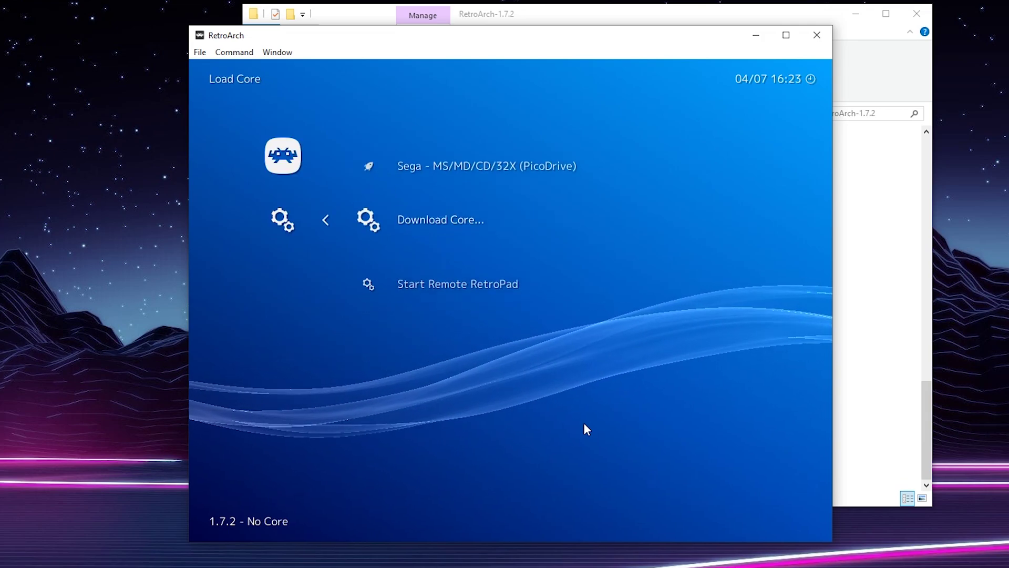
key(Return)
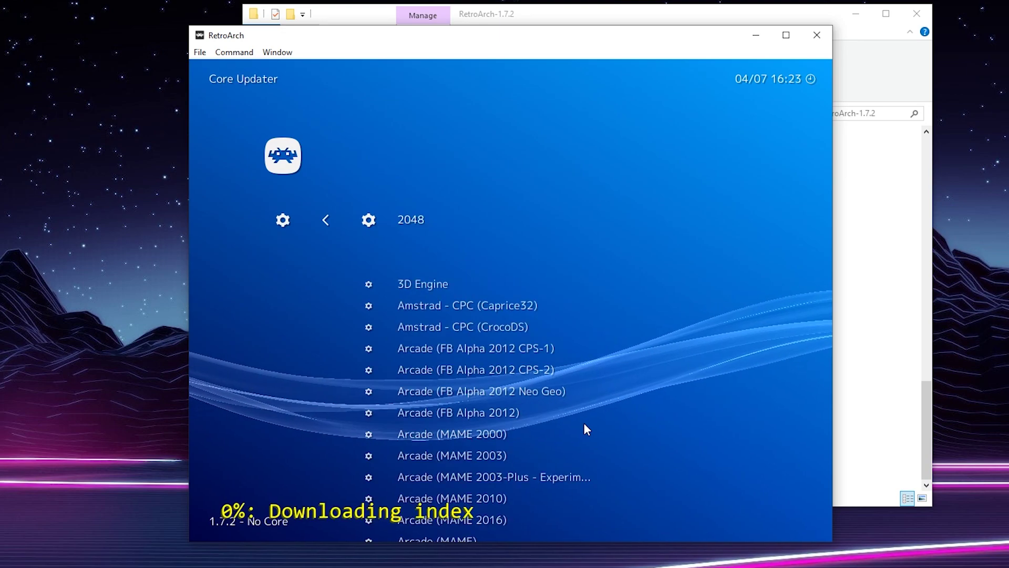
key(Up)
key(Up)
key(Up)
key(Up)
key(Up)
key(Up)
key(Up)
key(Up)
key(Up)
key(Up)
key(Up)
key(Up)
key(Up)
key(Up)
key(Up)
key(Up)
key(Up)
key(Up)
key(Up)
key(Up)
key(Up)
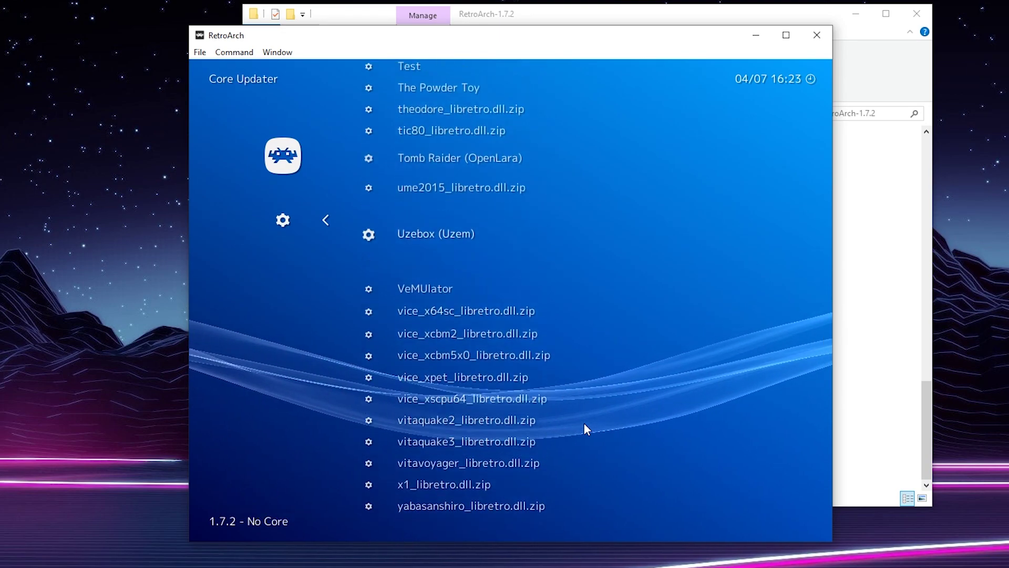
key(Up)
key(Up)
key(Up)
key(Up)
key(Up)
key(Up)
key(Up)
key(Up)
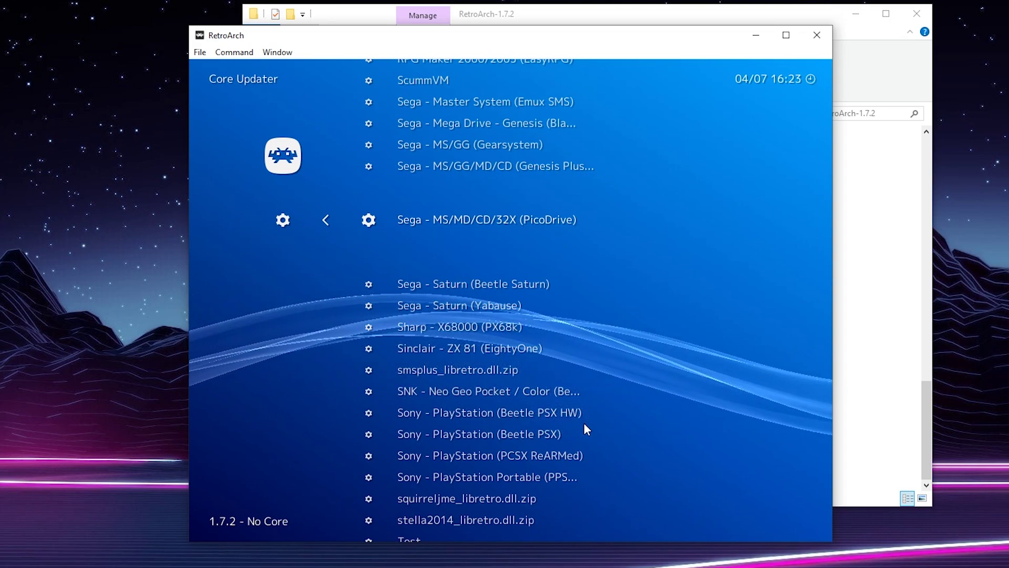
scroll(584, 428, up, 8)
Load the Sega - MS/MD/CD/32X (PicoDrive) core from the Load Core list.
key(BackSpace)
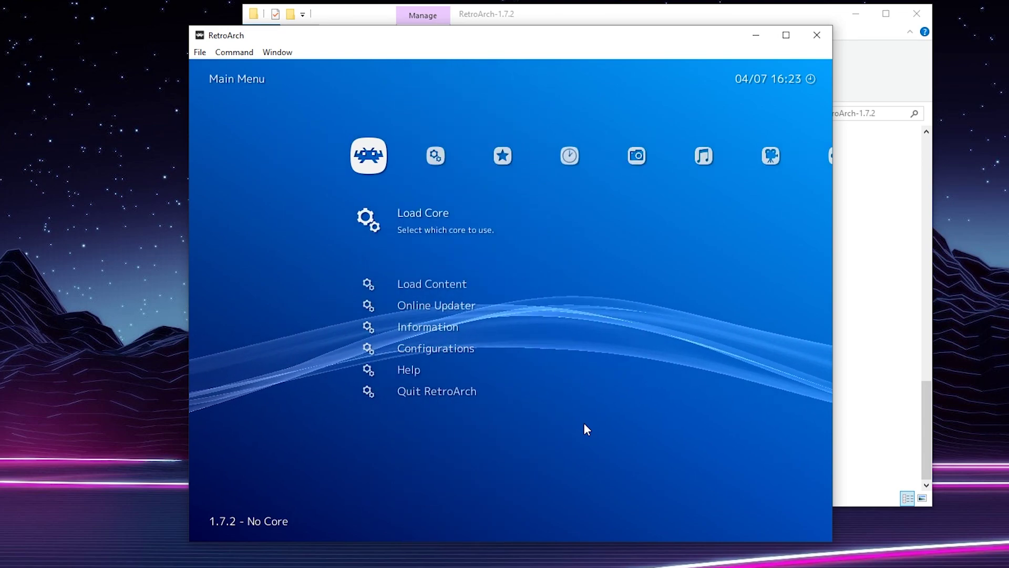
key(Return)
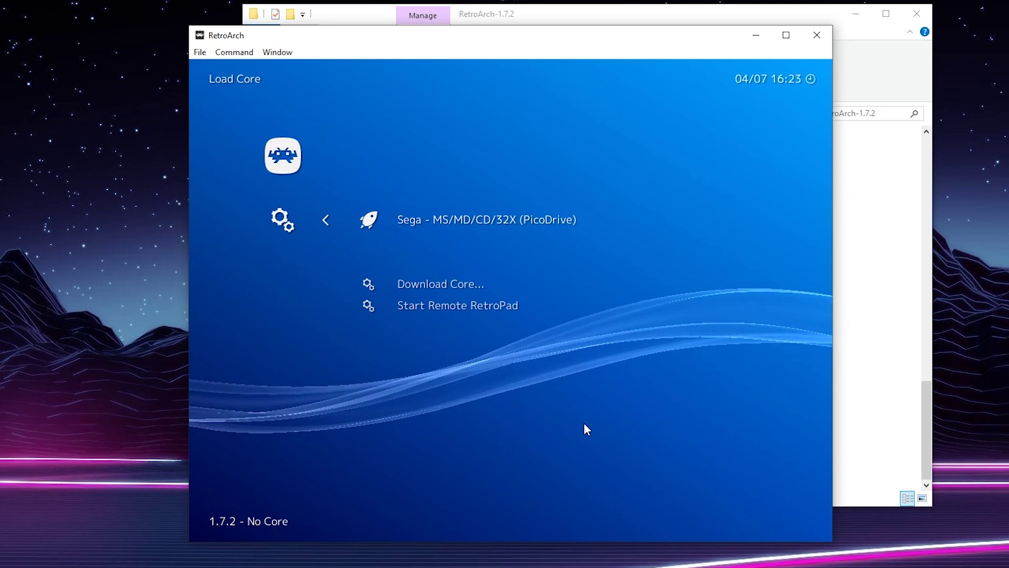
key(Return)
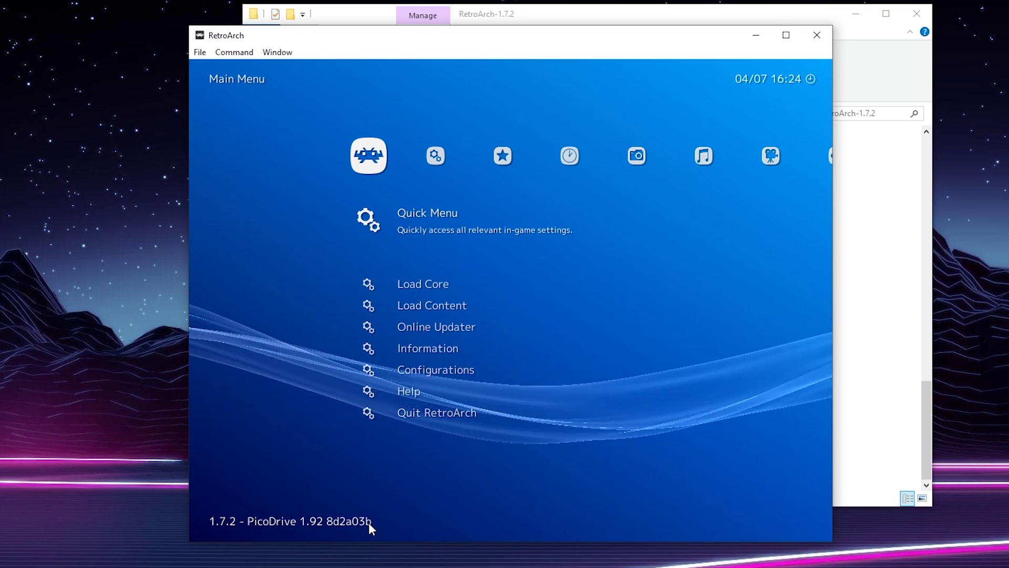
key(Right)
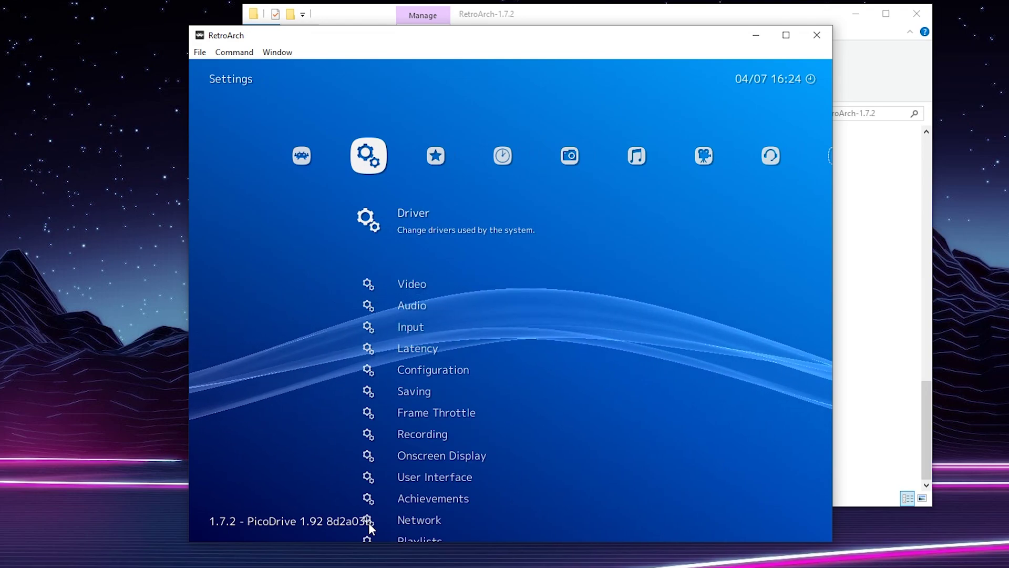
Open Input User 1 Binds in the Input settings.
key(Down)
key(Down)
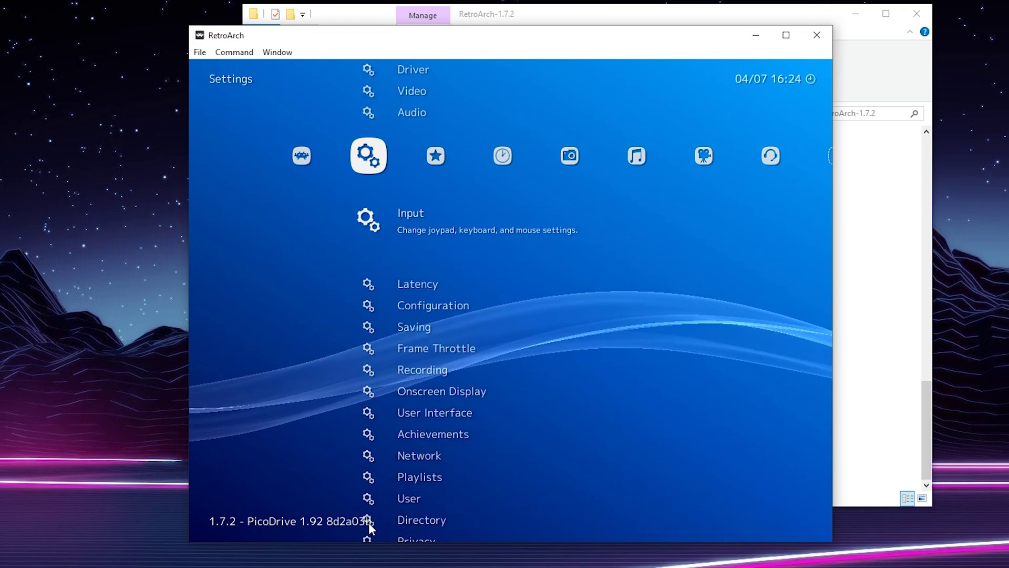
key(Return)
key(Down)
key(Down)
key(Down)
key(Down)
key(Down)
key(Down)
key(Down)
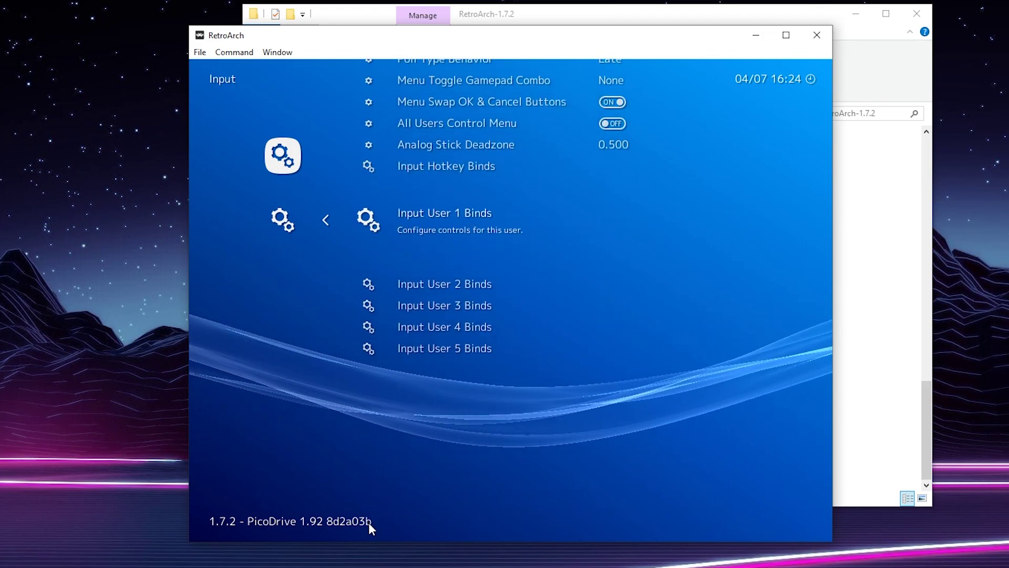
key(Return)
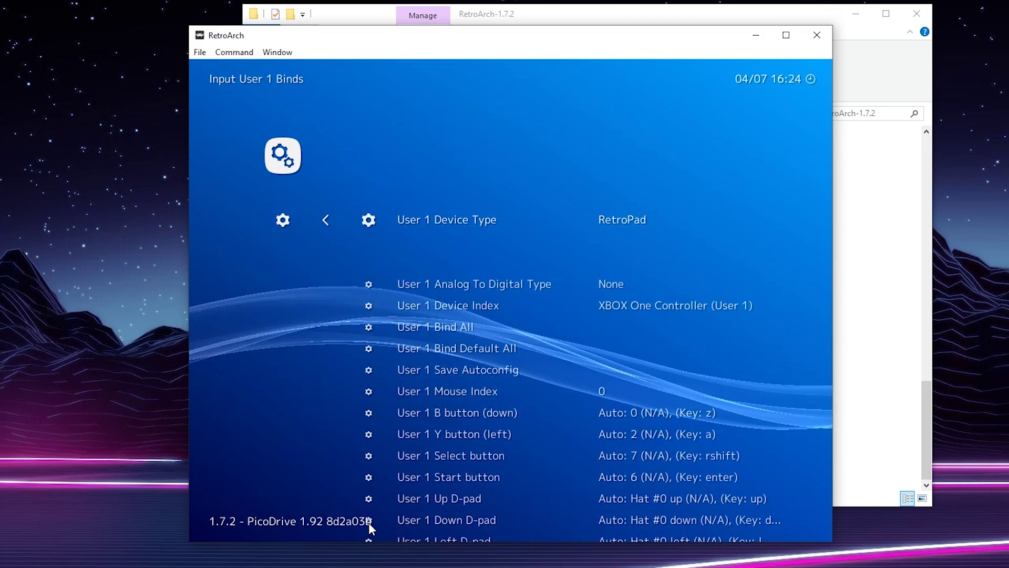
Review the User 1 binds (Device Index, Y button, Left D-pad), then return to Input settings.
key(Down)
key(Down)
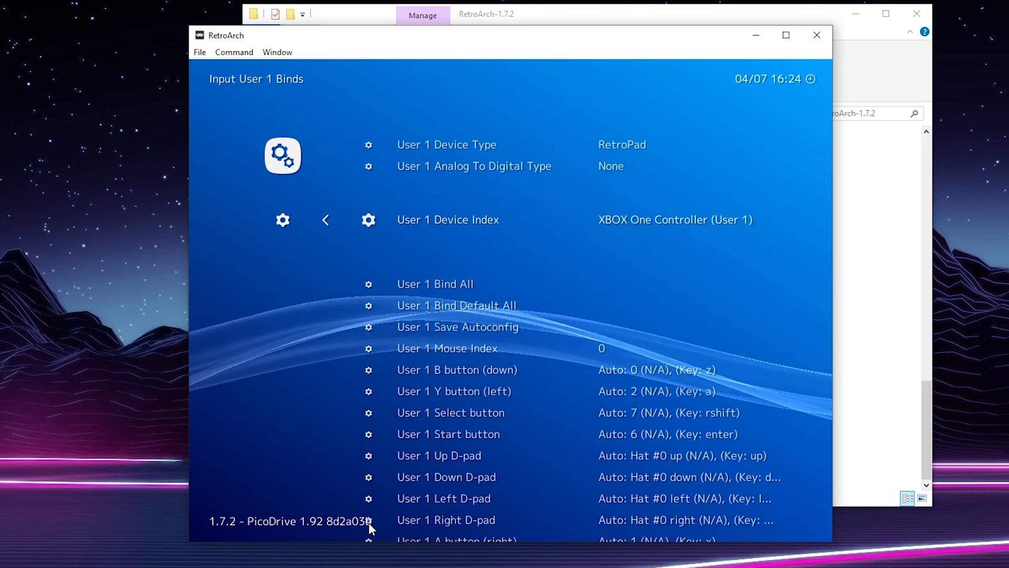
key(Down)
key(Down)
key(Down)
key(Down)
key(Down)
key(Down)
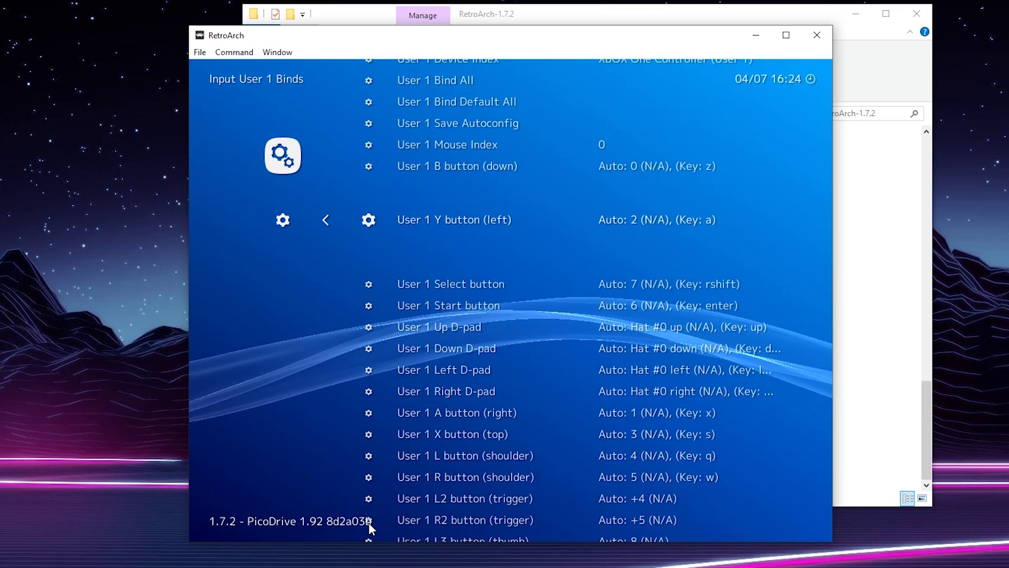
key(Down)
key(Down)
key(Down)
key(Down)
key(Down)
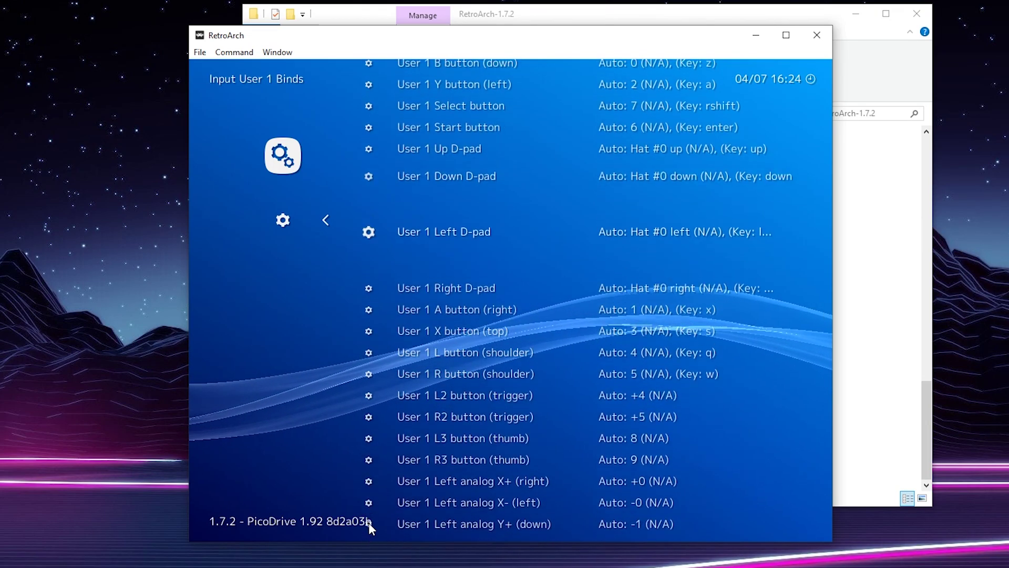
key(Up)
key(Up)
key(Up)
key(Up)
key(Up)
key(Up)
key(Up)
key(Up)
key(Up)
key(Up)
key(Up)
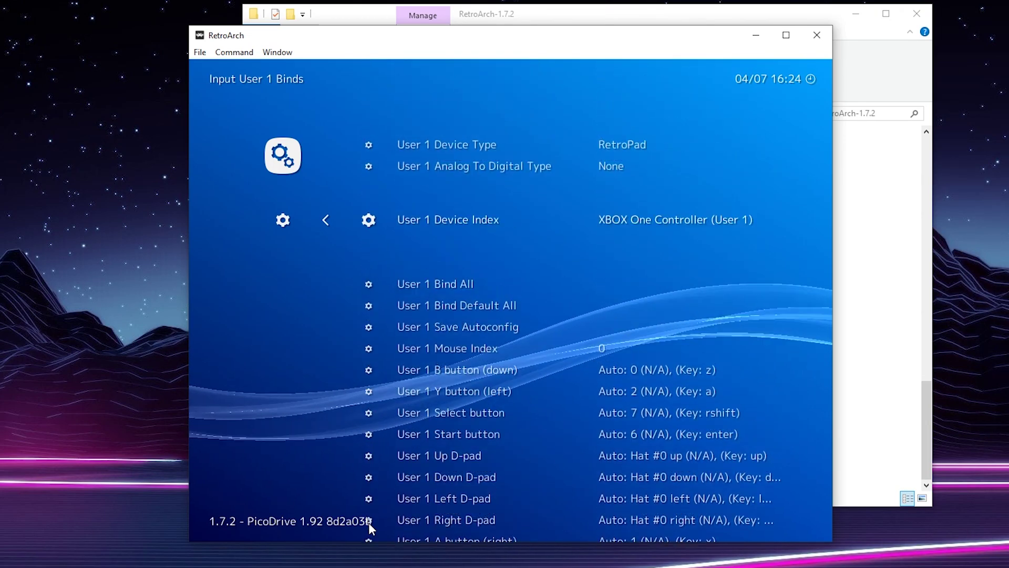
key(Up)
key(Up)
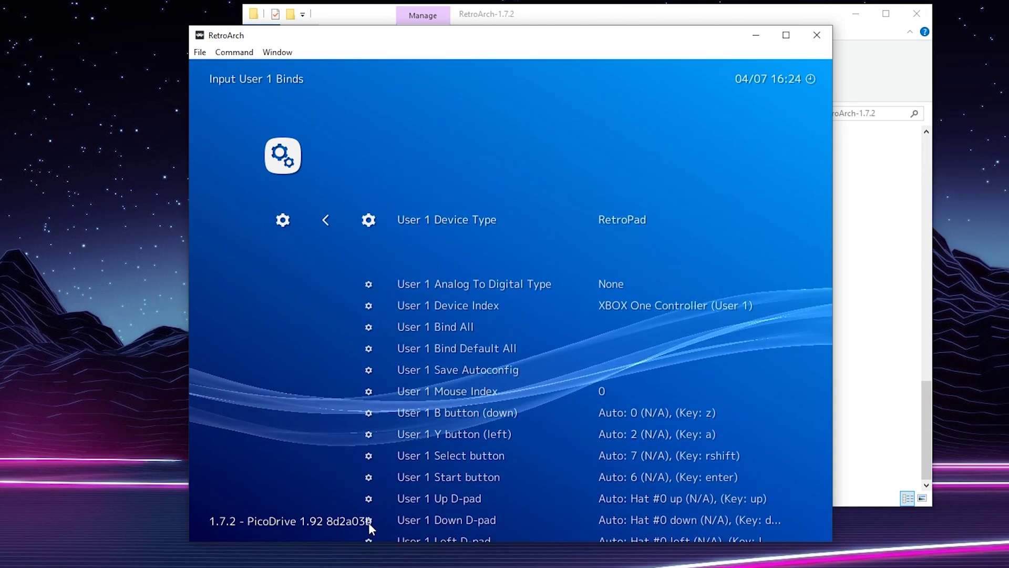
key(BackSpace)
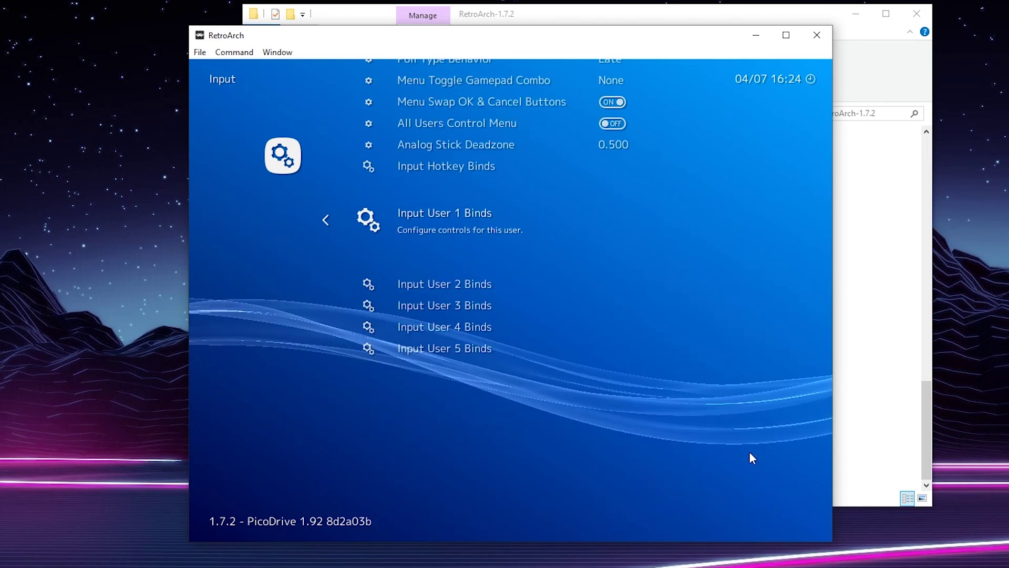
Navigate File Explorer from the Retroarch folder into Games\32x.
click(882, 220)
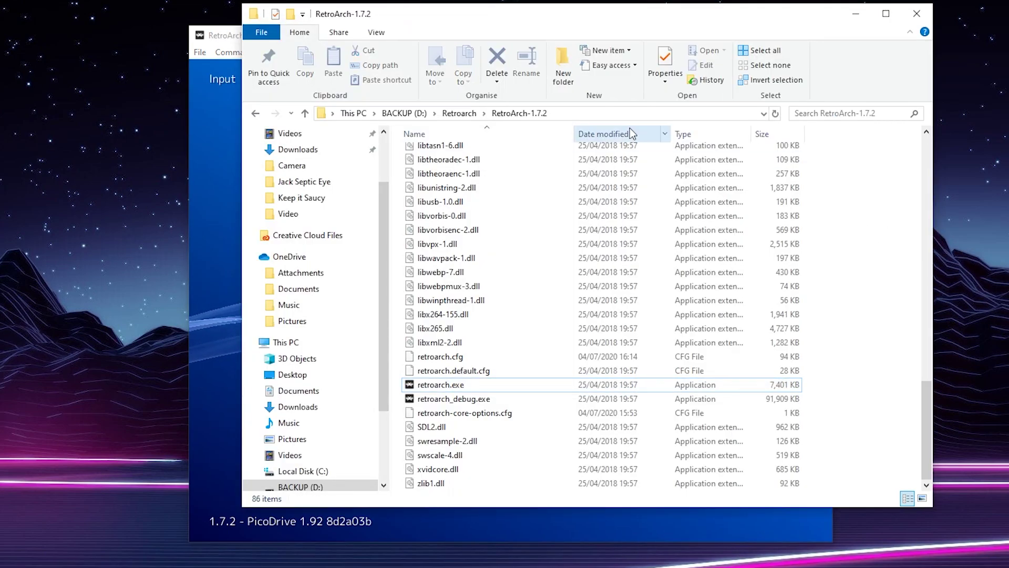
click(459, 114)
double_click(437, 155)
click(435, 154)
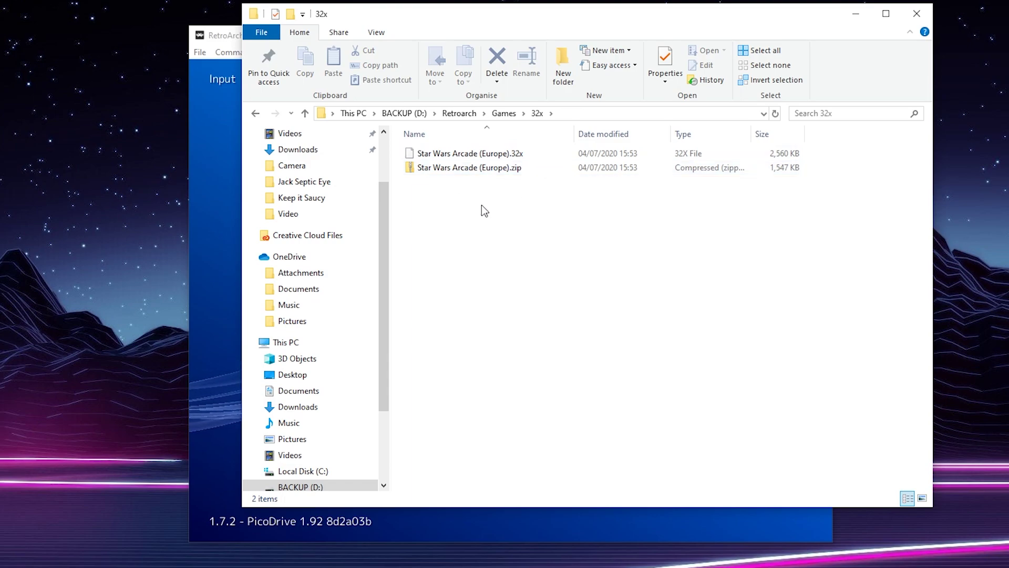
Inspect the Star Wars Arcade (Europe) .32x file and zip, including the zip's context options.
drag(481, 205, 452, 143)
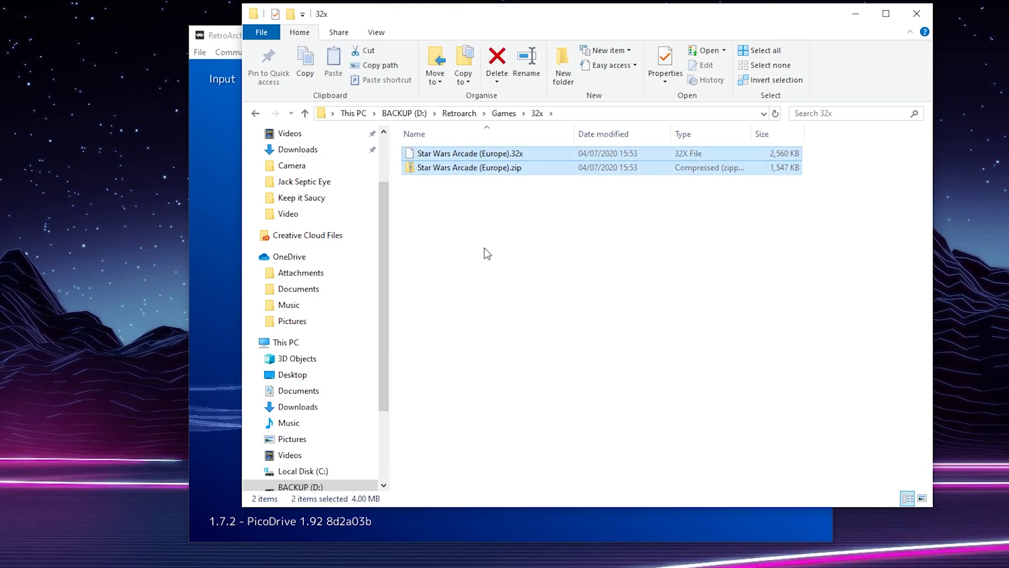
click(480, 231)
click(437, 168)
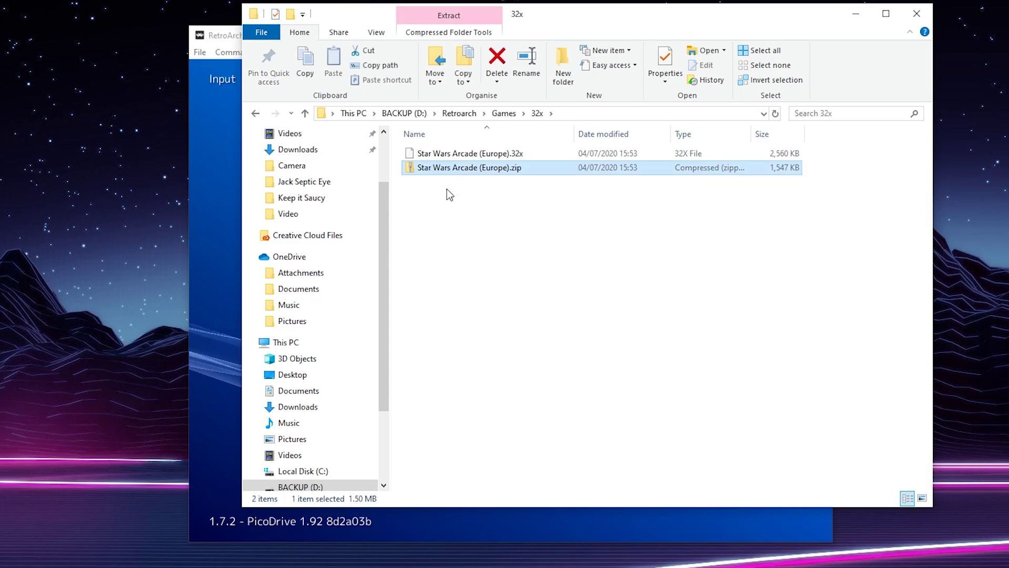
click(460, 154)
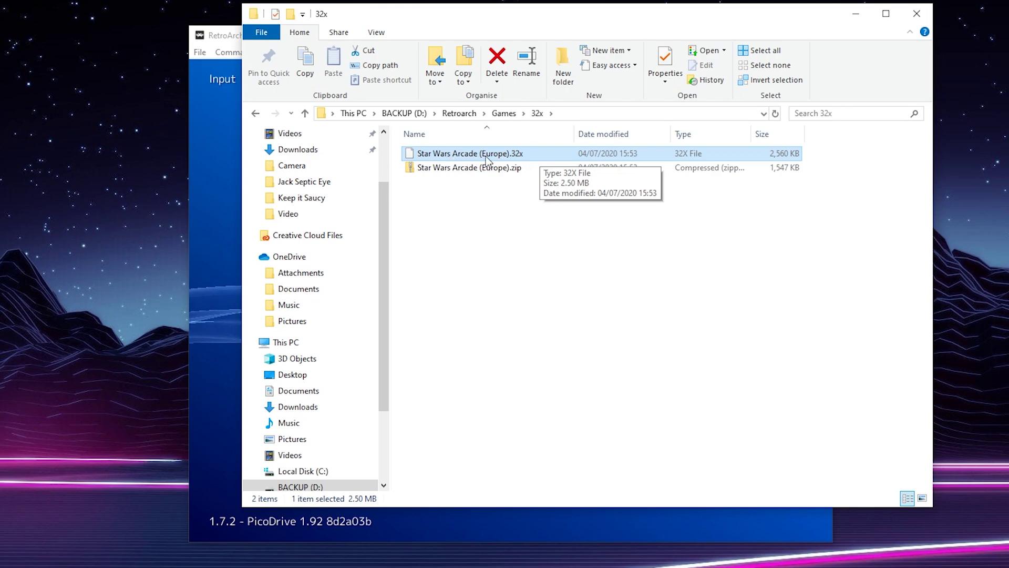
click(455, 170)
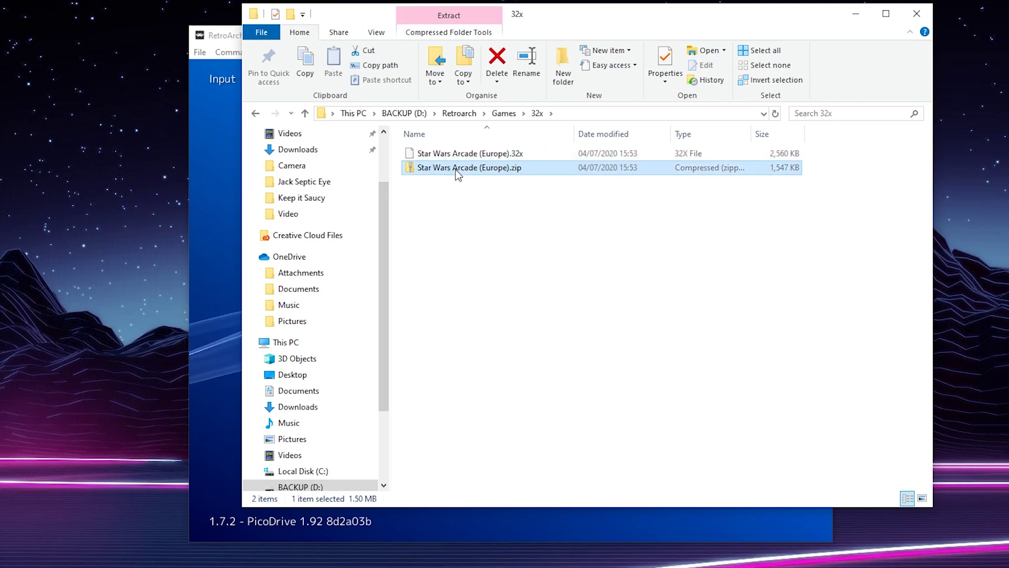
right_click(456, 171)
click(561, 237)
click(481, 152)
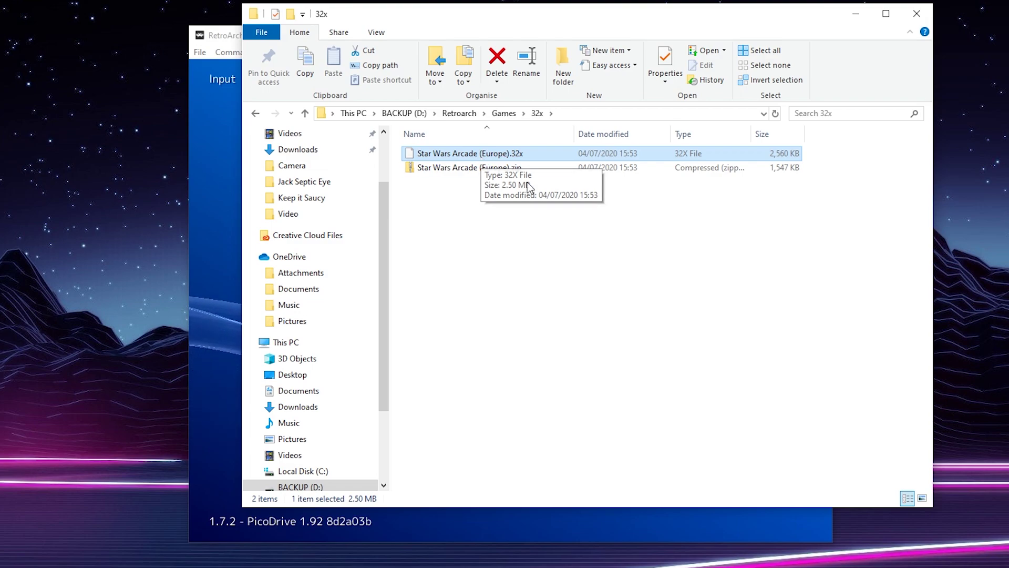
click(542, 251)
Reopen the 32x folder from Games and select all its files.
key(BackSpace)
double_click(454, 156)
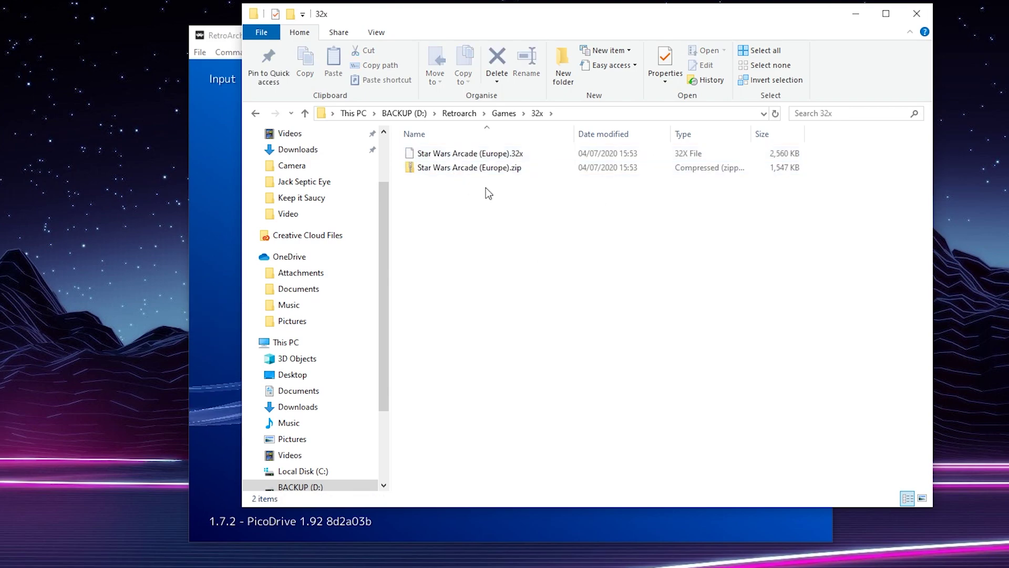
drag(486, 188, 457, 140)
click(517, 235)
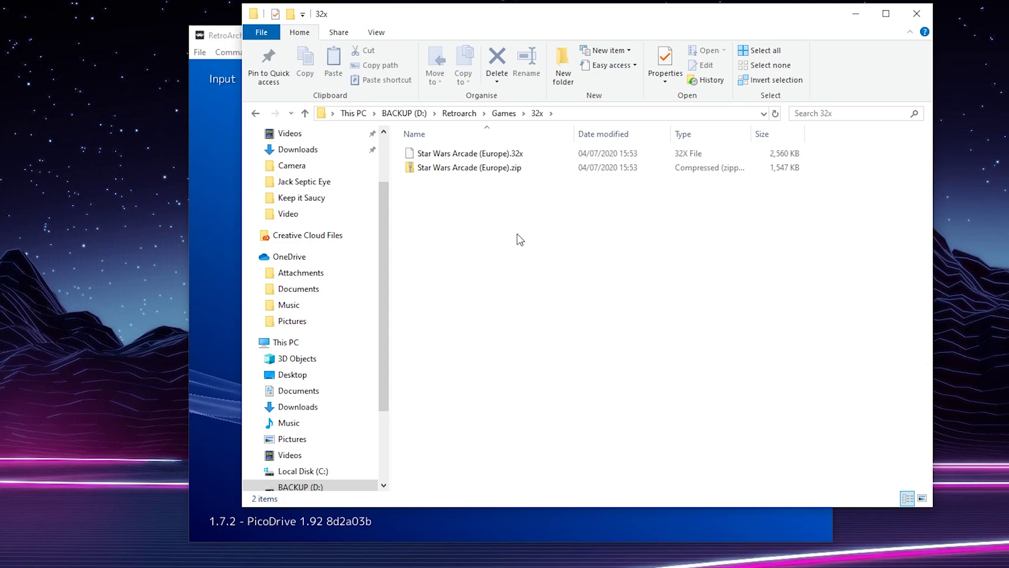
key(ctrl+a)
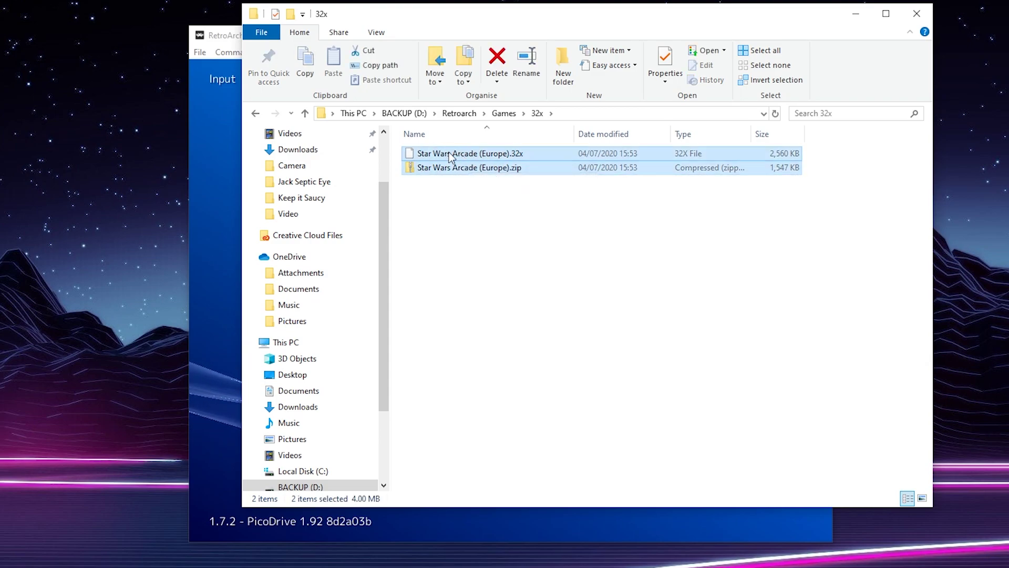
Return RetroArch to the Main Menu and open Load Content.
click(213, 34)
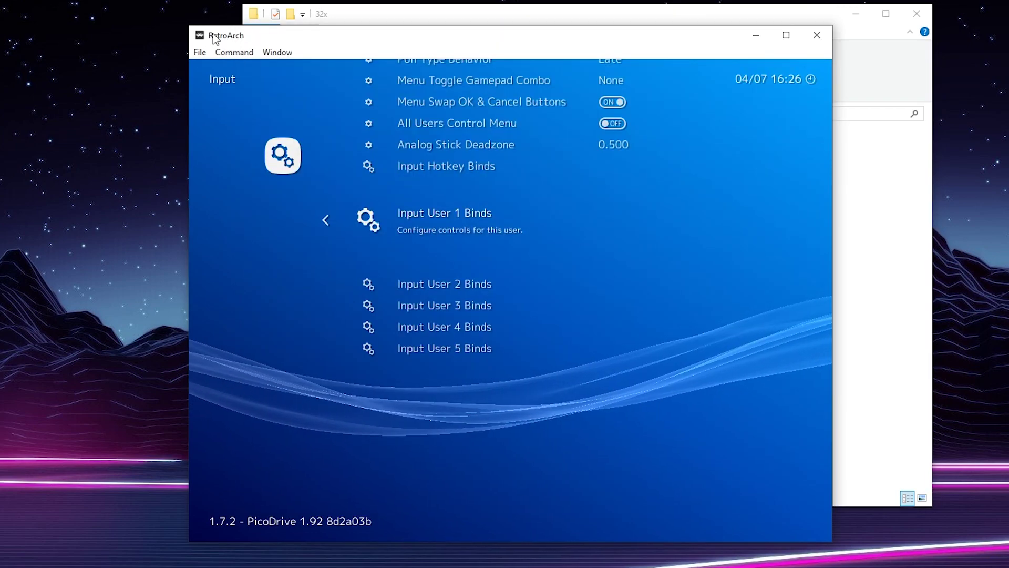
key(BackSpace)
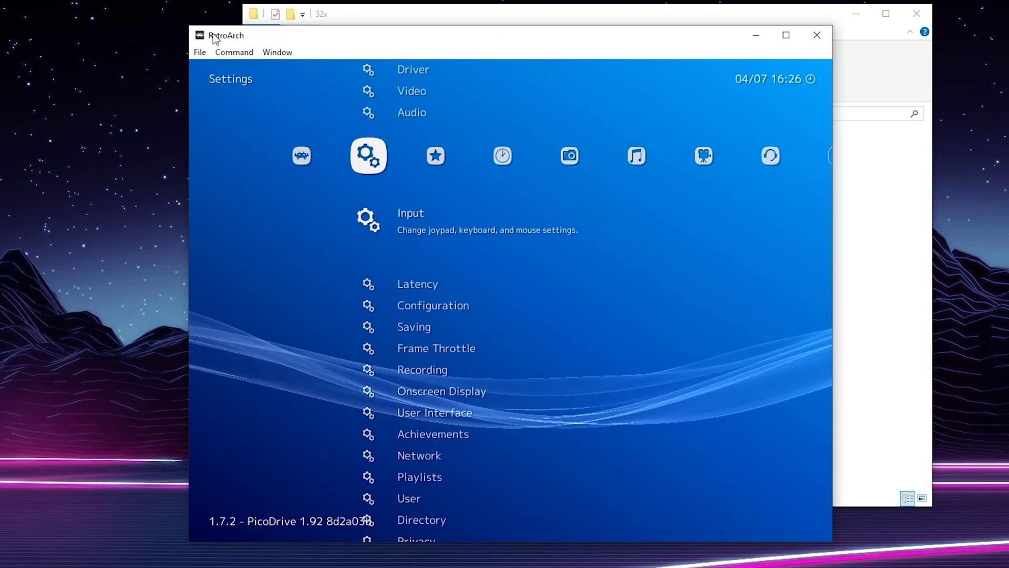
key(Left)
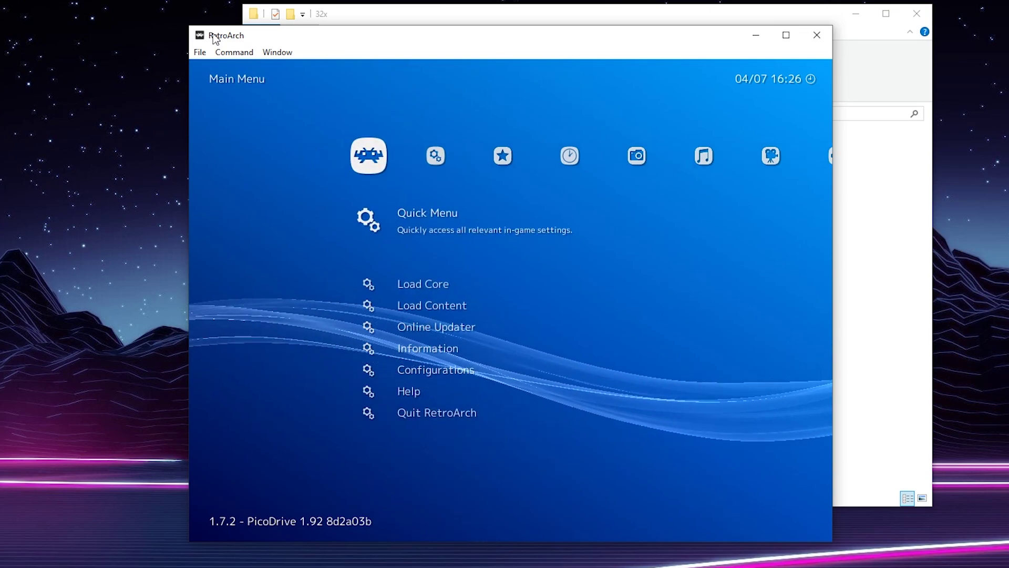
key(Down)
key(Down)
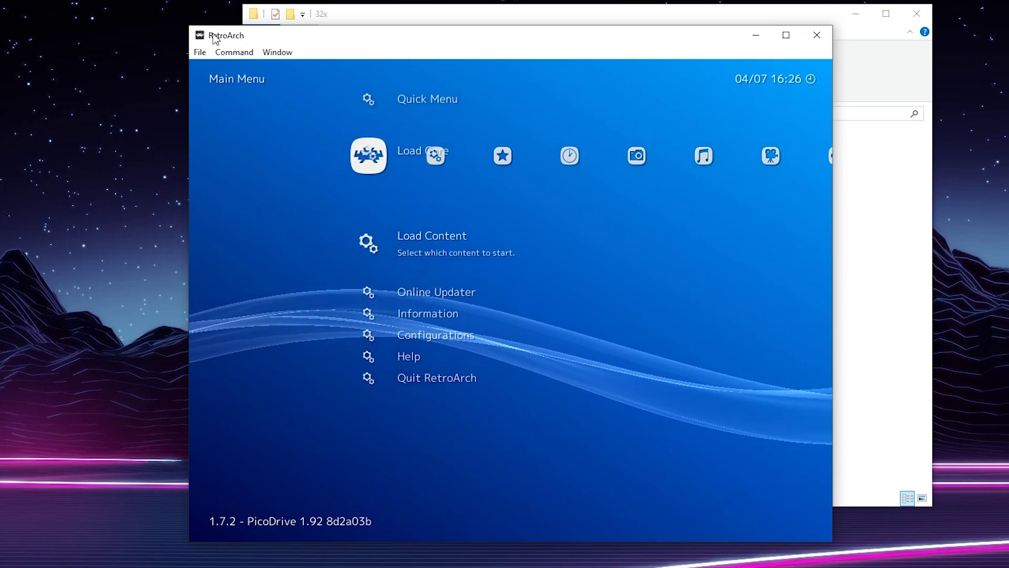
key(Return)
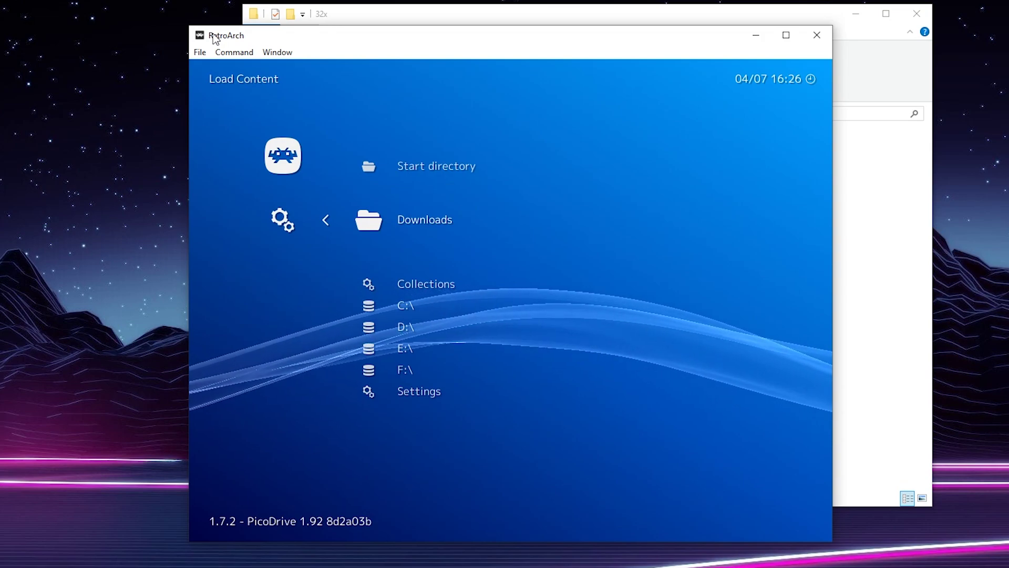
Browse to D:\Retroarch\Games\32x and highlight Star Wars Arcade (Europe).32x.
key(Down)
key(Down)
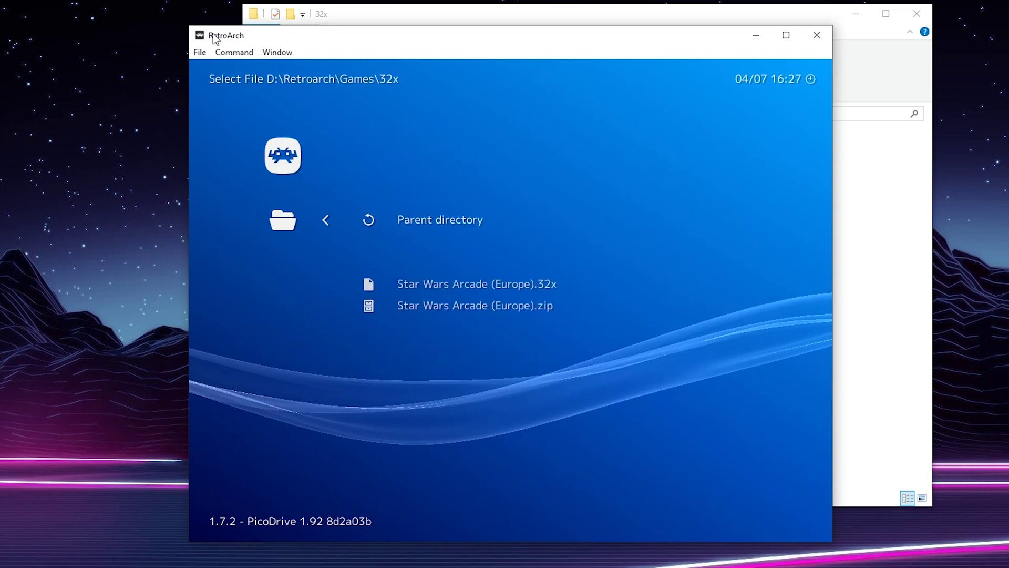
key(Down)
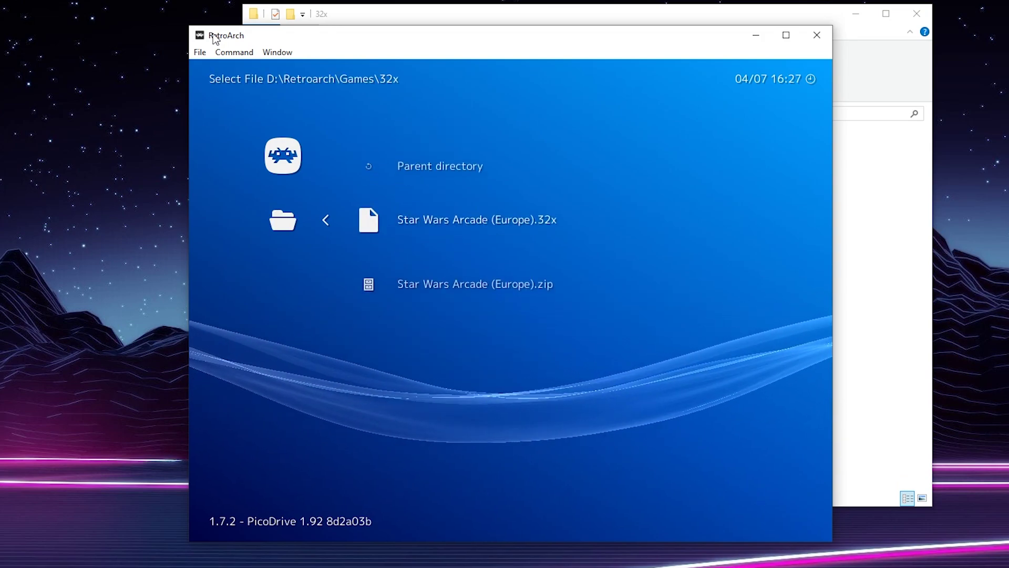
key(Down)
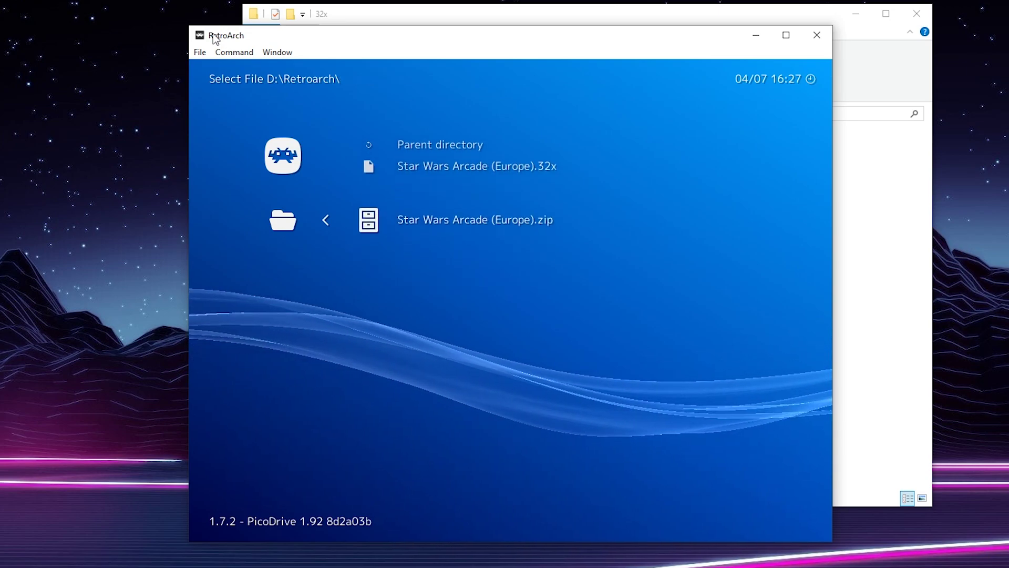
key(Up)
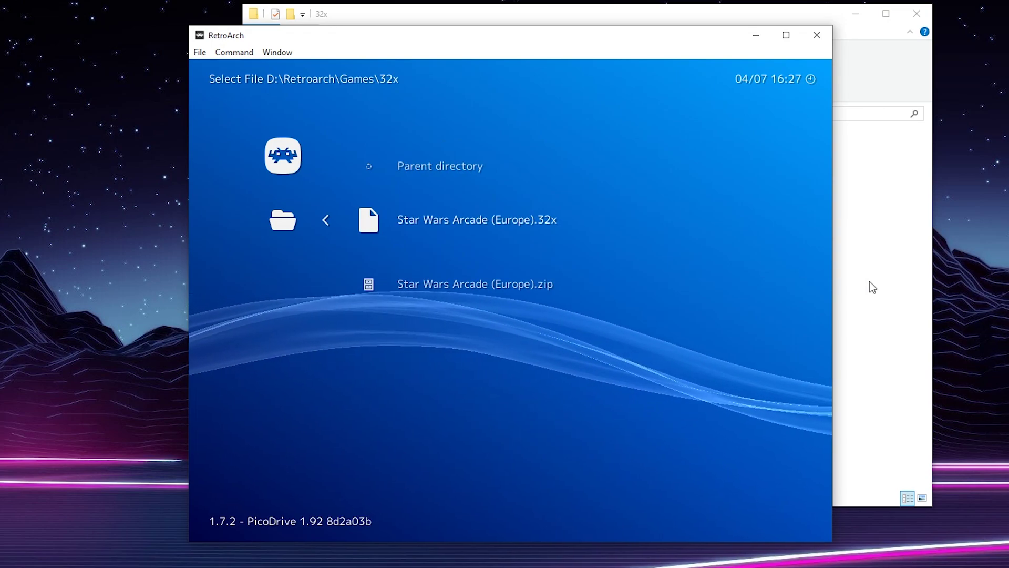
Load Star Wars Arcade (Europe).32x and maximize the RetroArch window.
key(Return)
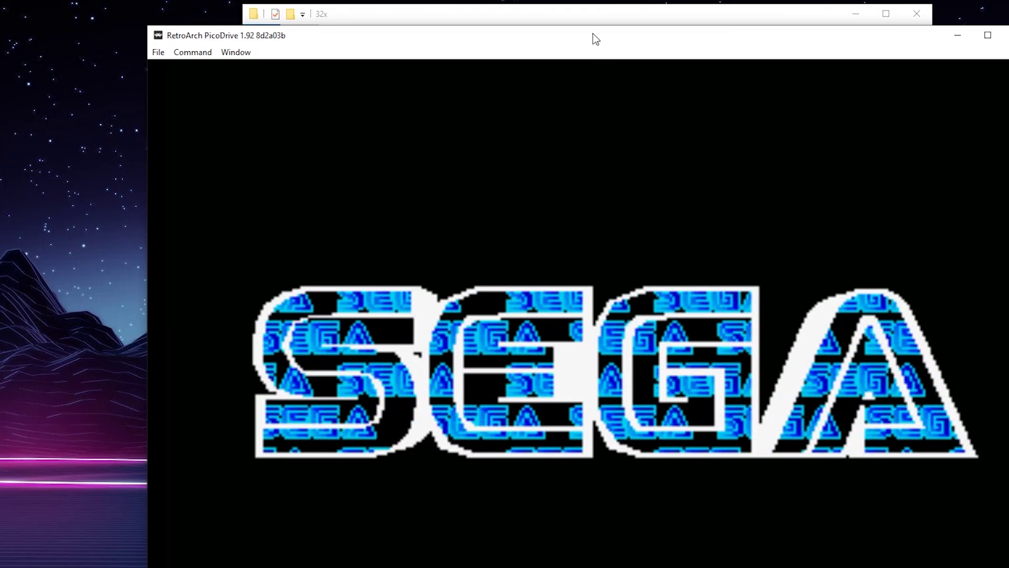
double_click(592, 36)
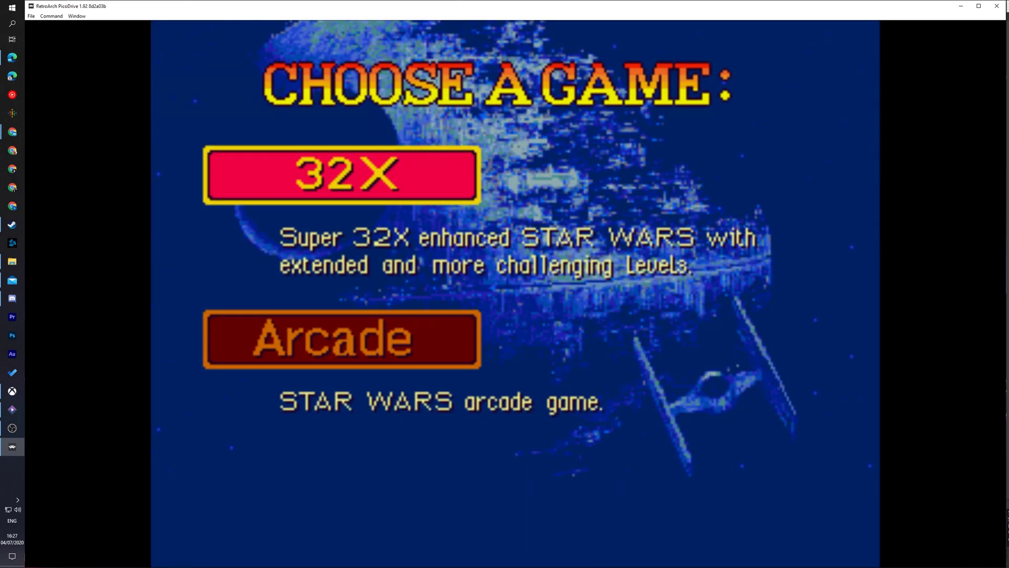
key(Down)
key(Up)
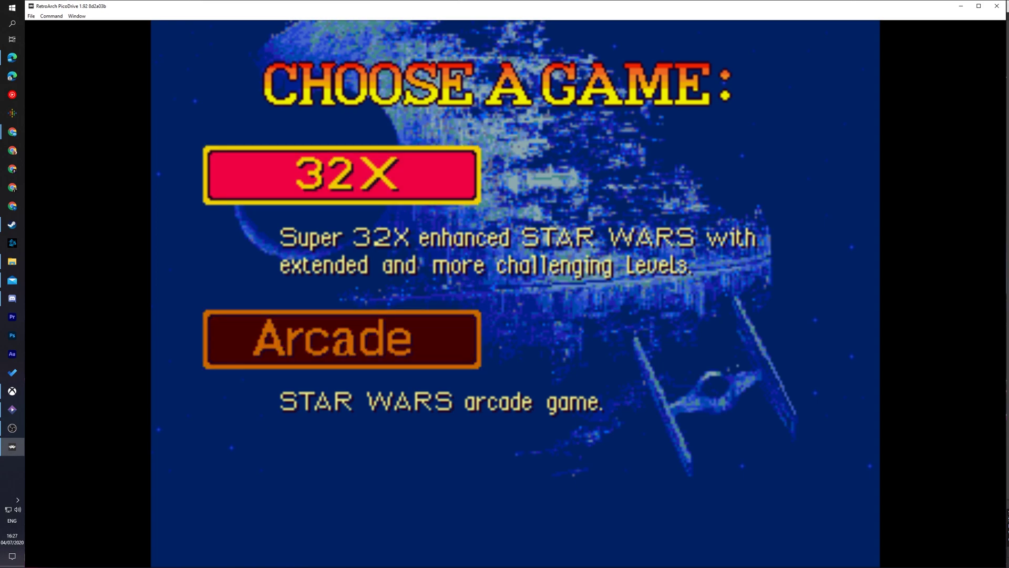